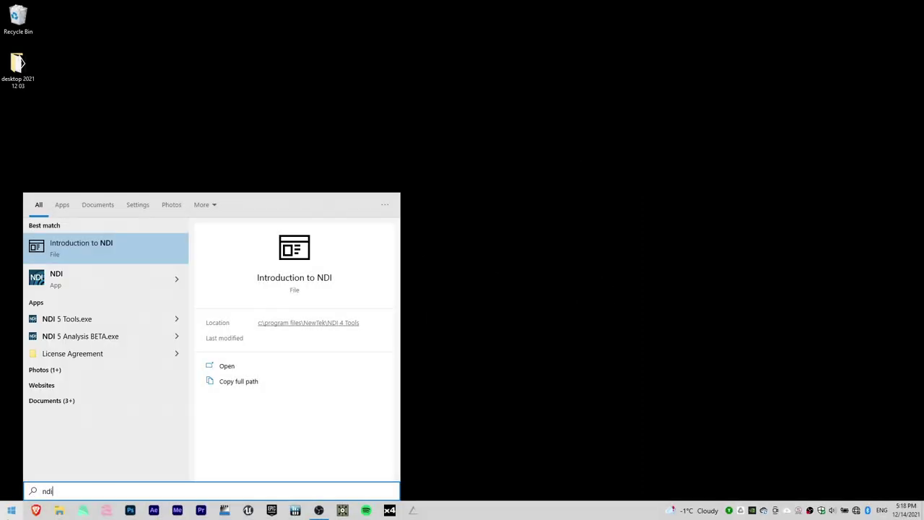
Launch the NDI Tools app from the Start menu search results
{"action": "left_click", "coordinate": [72, 287]}
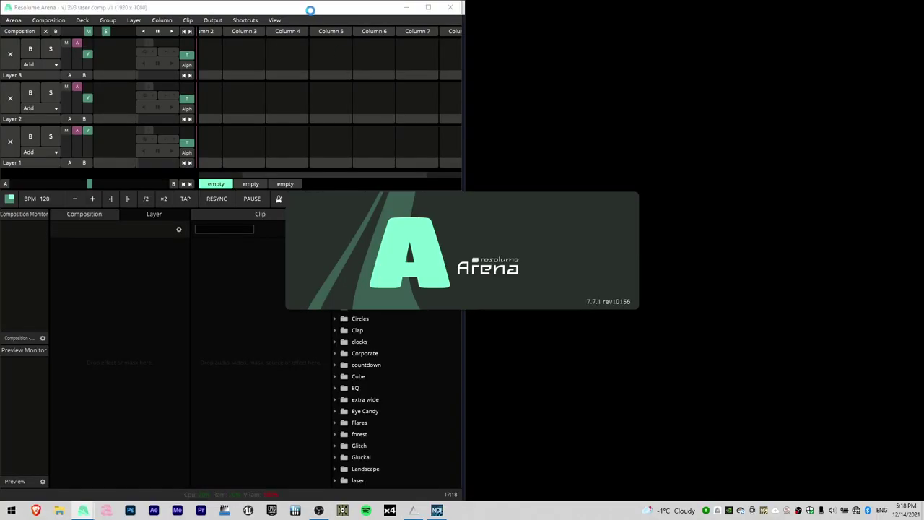
Snap Resolume Arena to the left half and put LaserOS beside it
{"action": "key", "text": "super+Left"}
{"action": "left_click", "coordinate": [572, 190]}
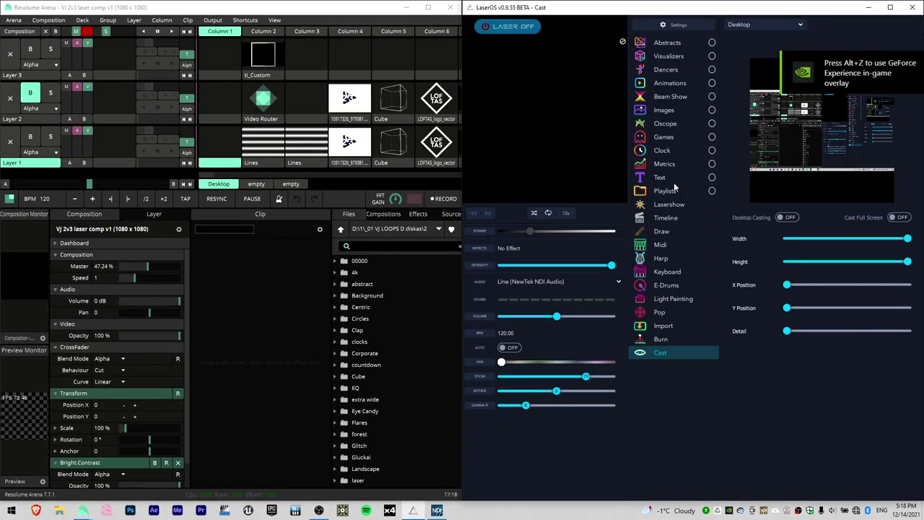
Open Output > Advanced and confirm Screen 1's device is Display 2
{"action": "left_click", "coordinate": [213, 20]}
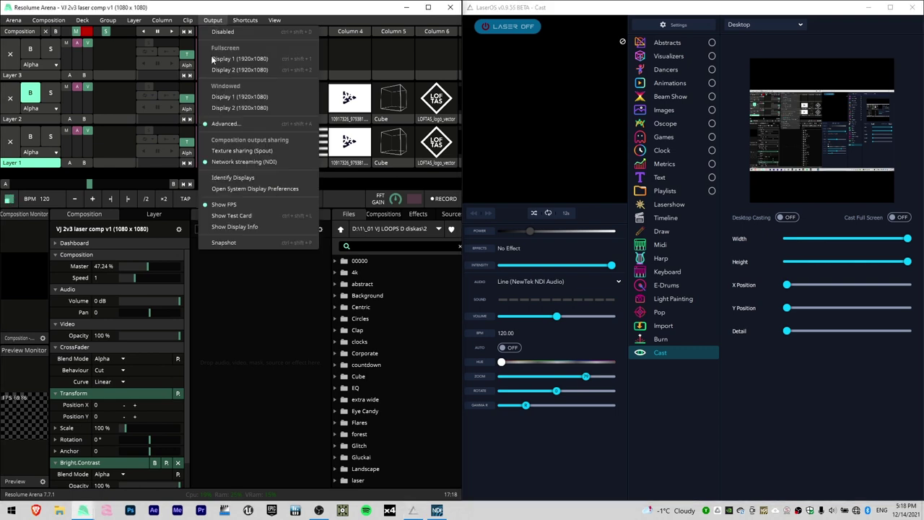
{"action": "left_click", "coordinate": [217, 124]}
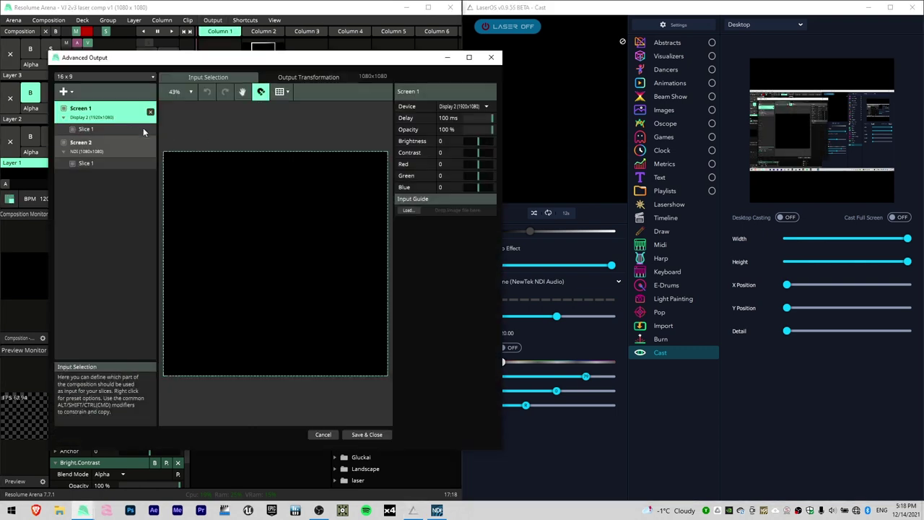
{"action": "left_click", "coordinate": [461, 107]}
{"action": "left_click", "coordinate": [462, 107]}
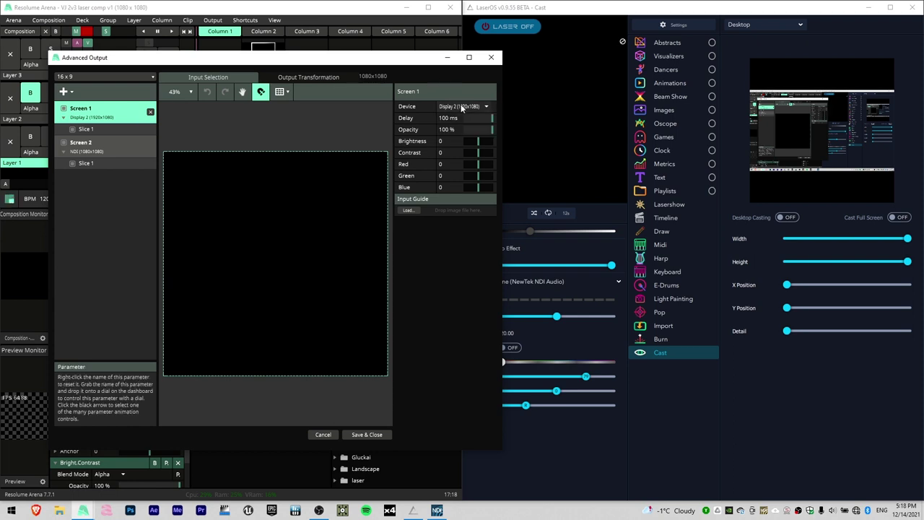
Play the 2v3 logo clip on Layer 1 in Arena
{"action": "left_click_drag", "start_coordinate": [289, 57], "coordinate": [260, 182]}
{"action": "left_click", "coordinate": [352, 150]}
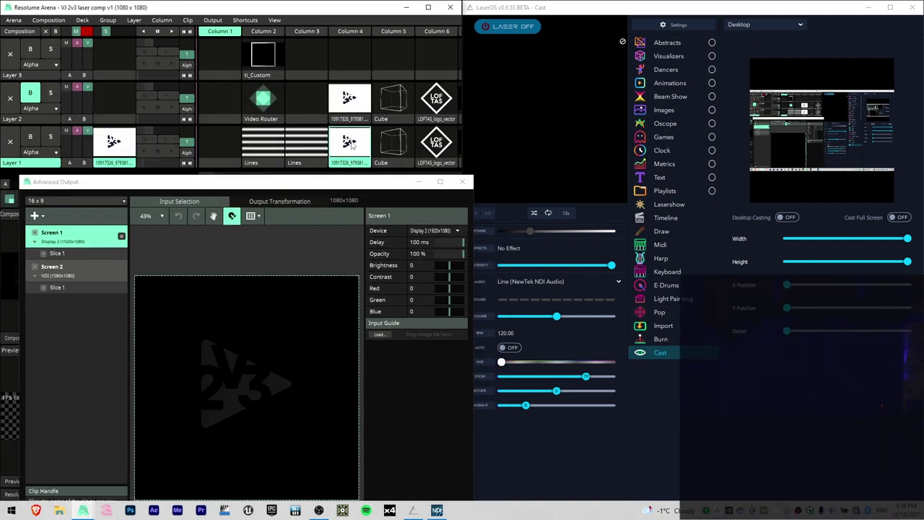
{"action": "left_click_drag", "start_coordinate": [356, 182], "coordinate": [406, 55]}
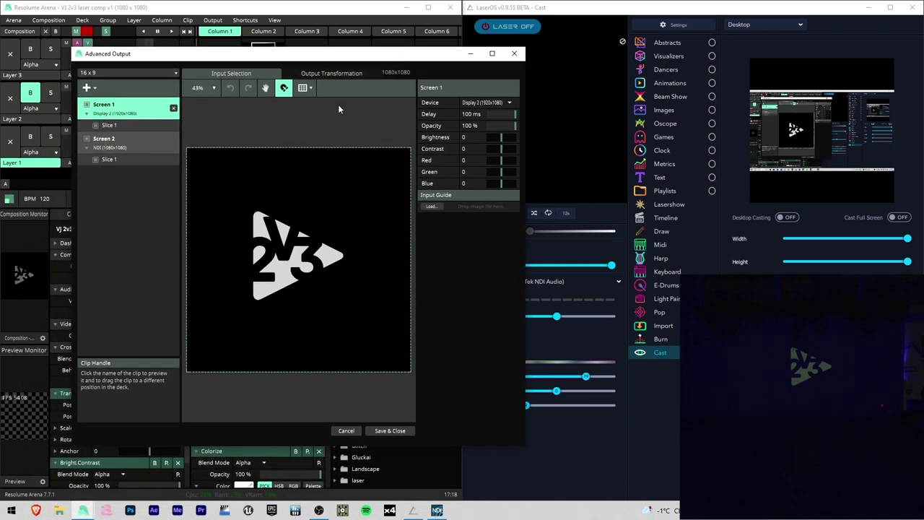
Select Screen 2, confirm its device is NDI, and switch to Output Transformation
{"action": "left_click", "coordinate": [148, 163]}
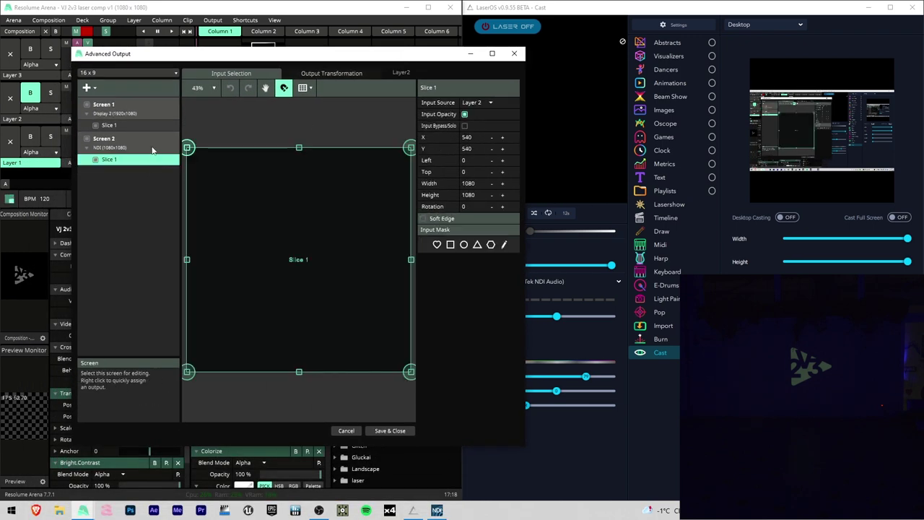
{"action": "left_click", "coordinate": [151, 148]}
{"action": "left_click", "coordinate": [474, 103]}
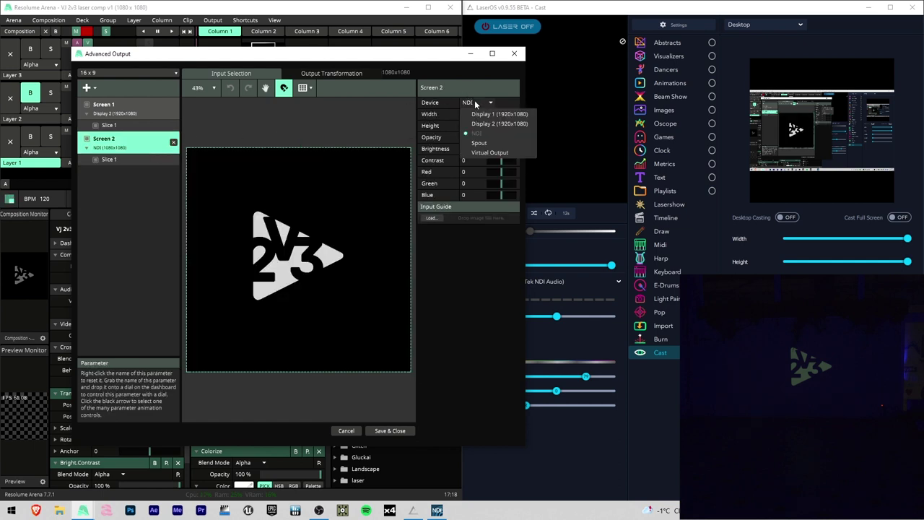
{"action": "left_click", "coordinate": [475, 103]}
{"action": "left_click", "coordinate": [334, 73]}
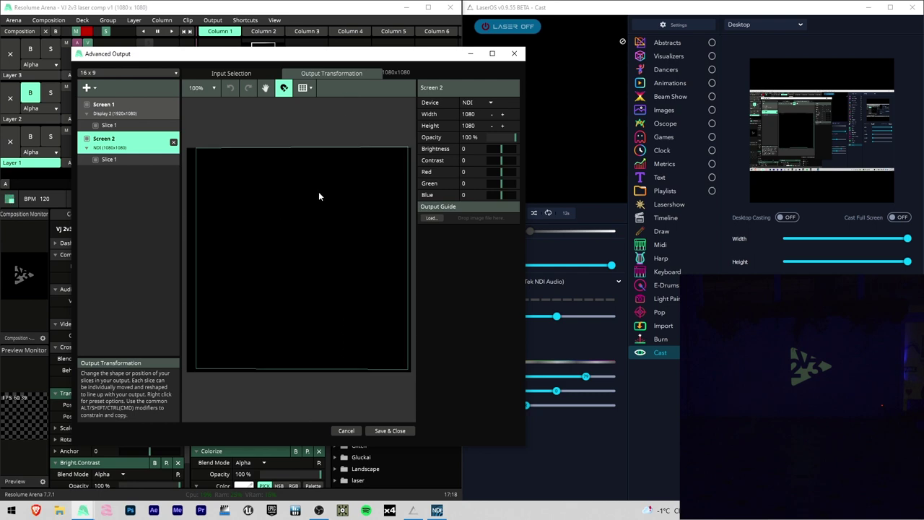
Launch the Video Router clip on Layer 2 and check Slice 1 takes Layer 2 as input
{"action": "scroll", "coordinate": [302, 209], "scroll_direction": "down", "scroll_amount": 3}
{"action": "left_click_drag", "start_coordinate": [301, 57], "coordinate": [599, 43]}
{"action": "left_click", "coordinate": [264, 101]}
{"action": "left_click", "coordinate": [431, 144]}
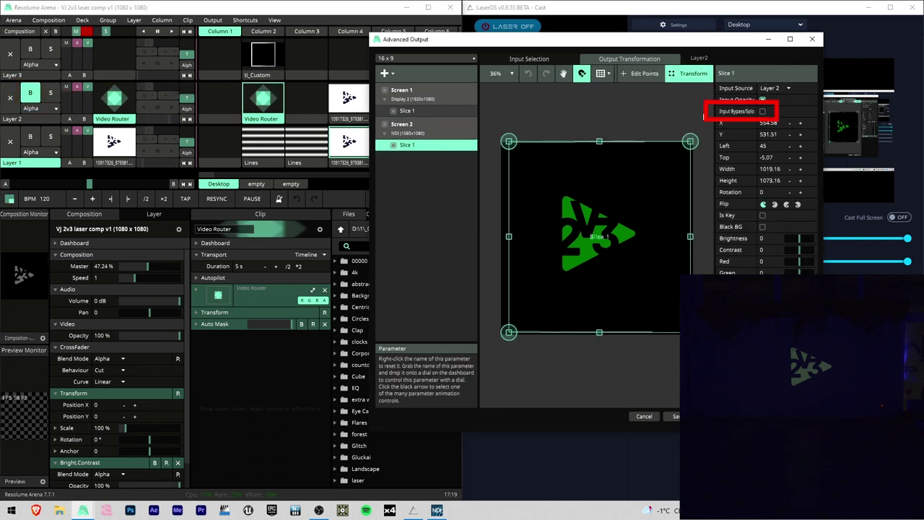
{"action": "left_click", "coordinate": [439, 133]}
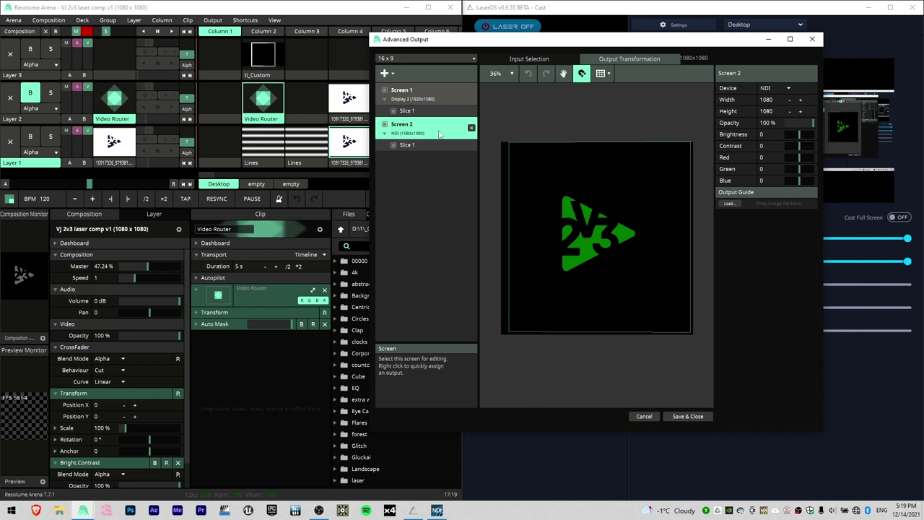
Open the NDI Launcher, then save and close Advanced Output and return to Arena
{"action": "left_click", "coordinate": [563, 186]}
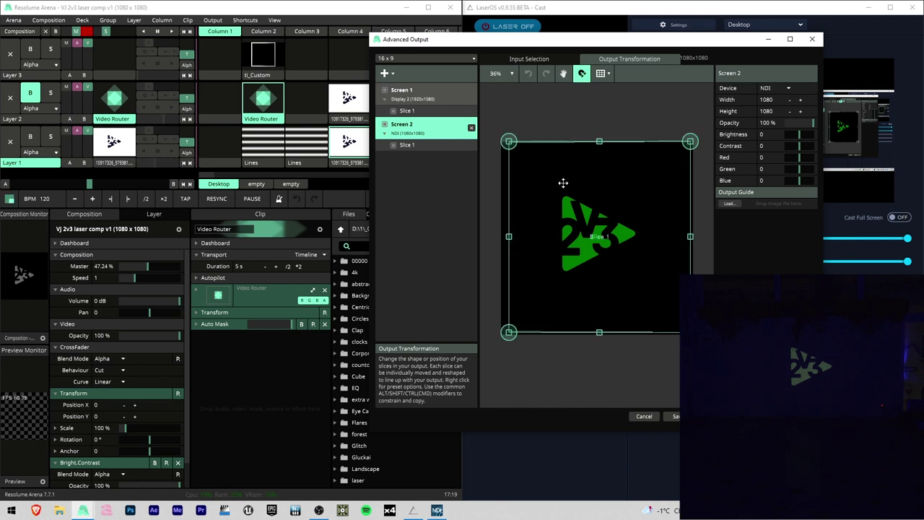
{"action": "left_click", "coordinate": [438, 509]}
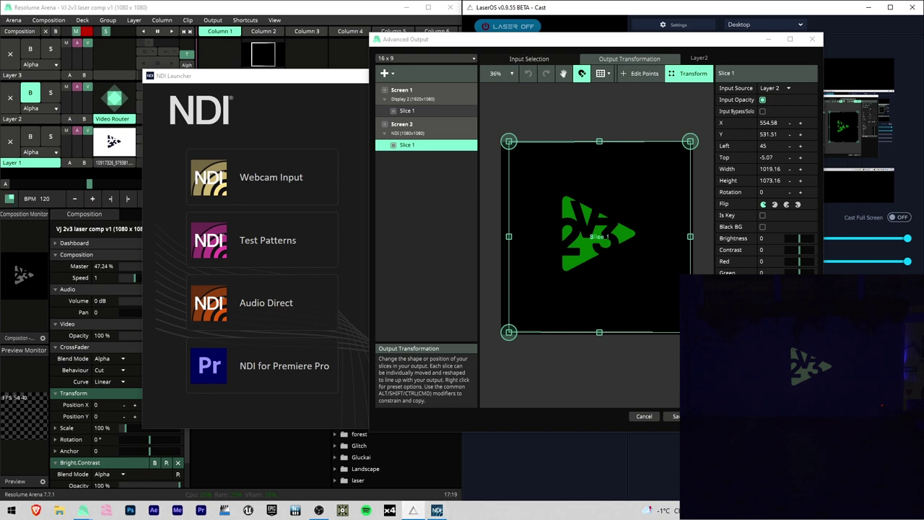
{"action": "left_click", "coordinate": [676, 416]}
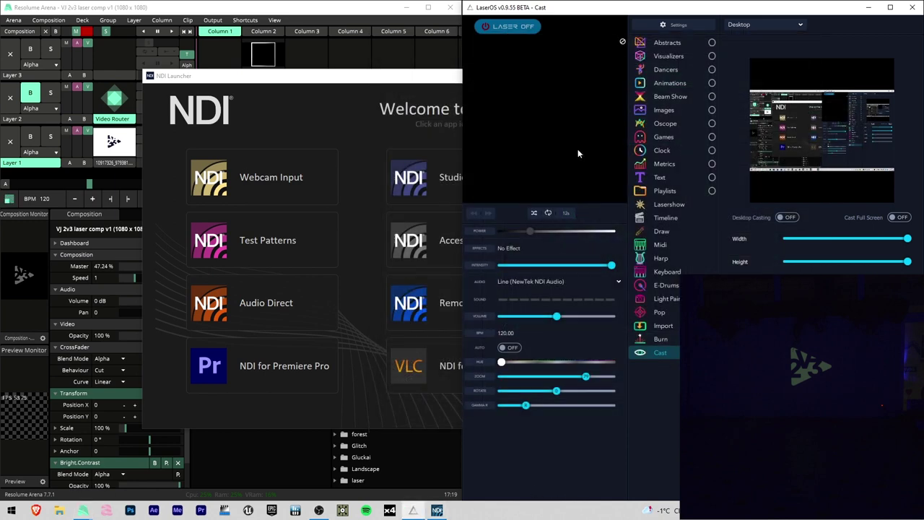
{"action": "left_click", "coordinate": [403, 10]}
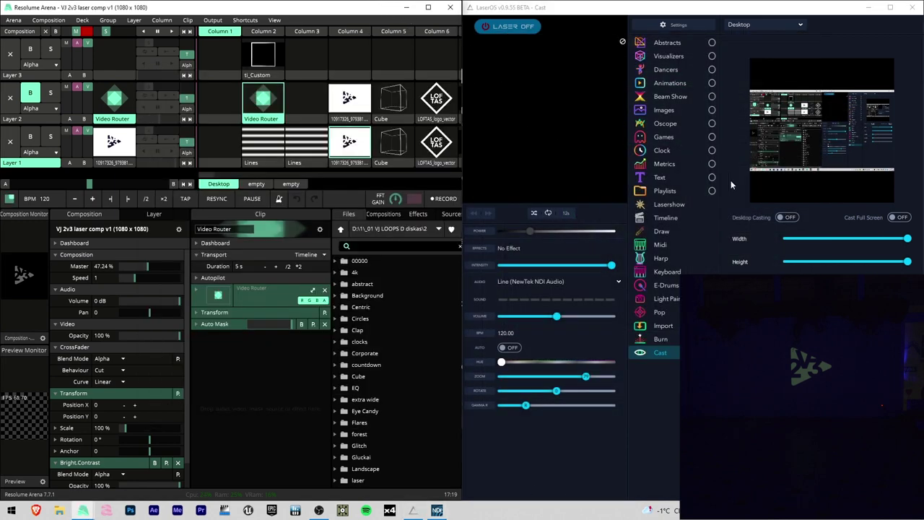
Set LaserOS Cast source to Webcam and feed Arena - Screen 2 into the NDI webcam
{"action": "left_click", "coordinate": [763, 27]}
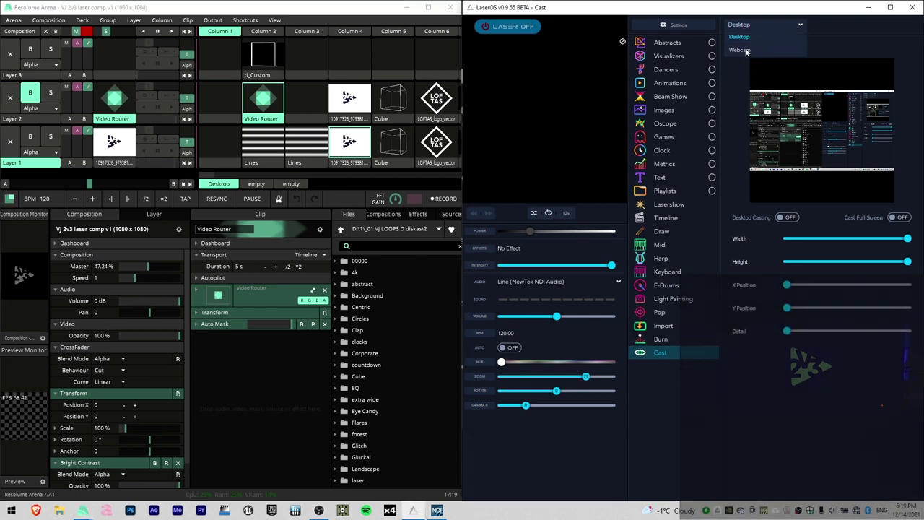
{"action": "left_click", "coordinate": [752, 45]}
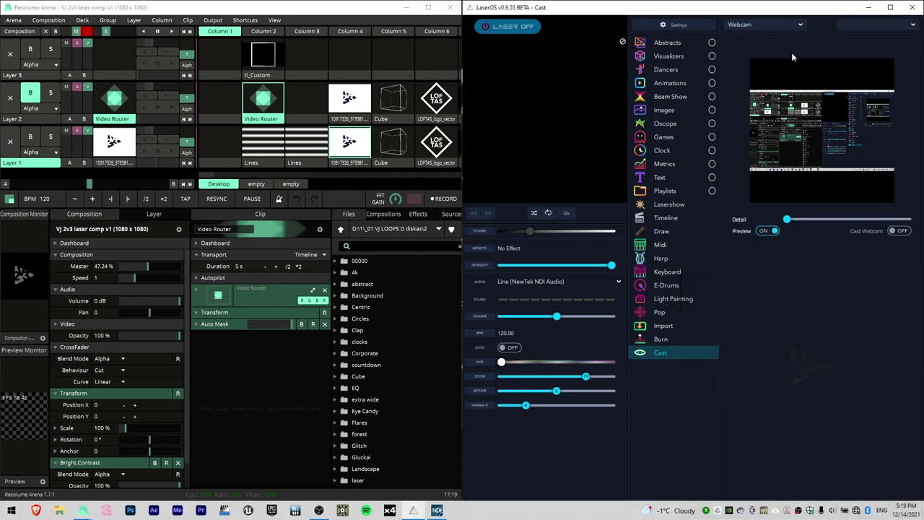
{"action": "right_click", "coordinate": [765, 511]}
{"action": "mouse_move", "coordinate": [715, 431]}
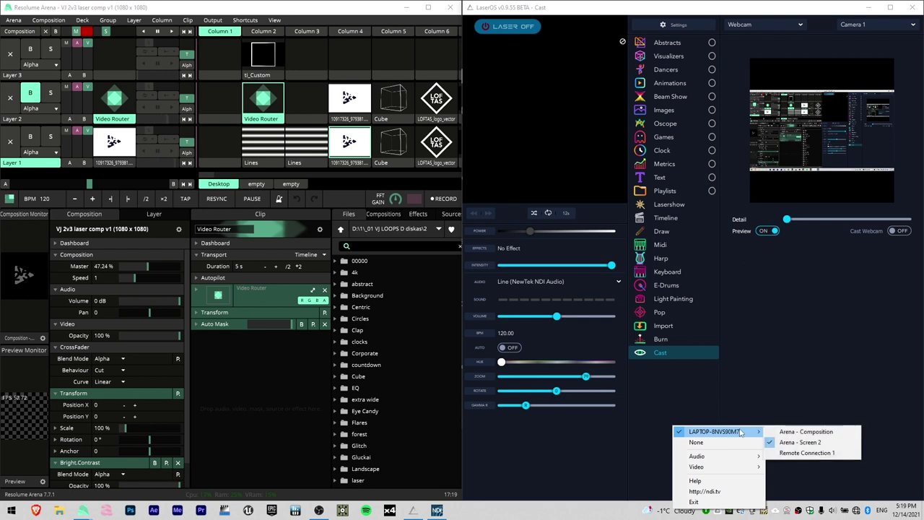
{"action": "left_click", "coordinate": [798, 442]}
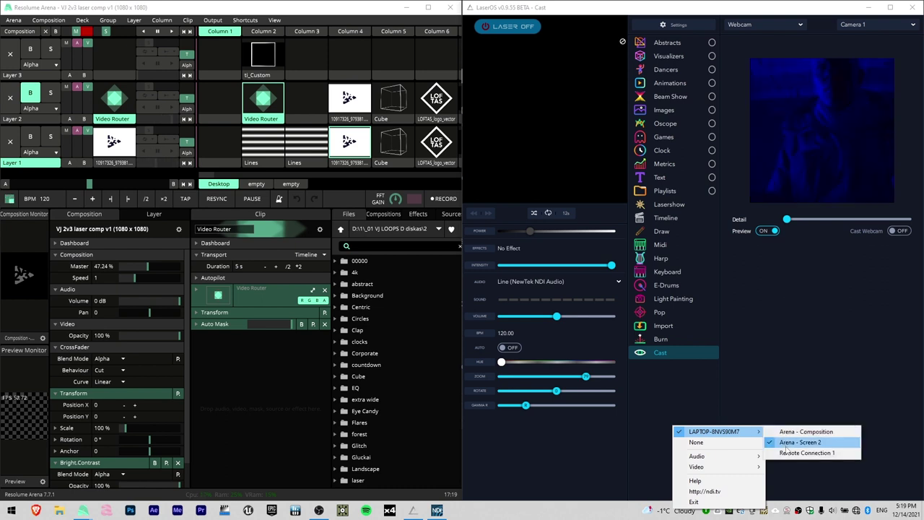
Select Camera 2, enable Cast Webcam, and turn the laser output on
{"action": "left_click", "coordinate": [853, 28]}
{"action": "left_click", "coordinate": [866, 49]}
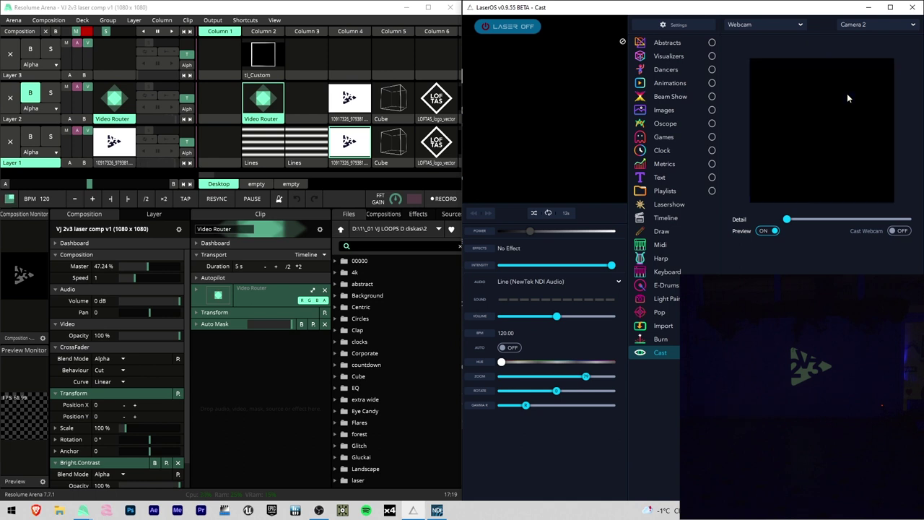
{"action": "left_click", "coordinate": [899, 231]}
{"action": "left_click", "coordinate": [515, 29]}
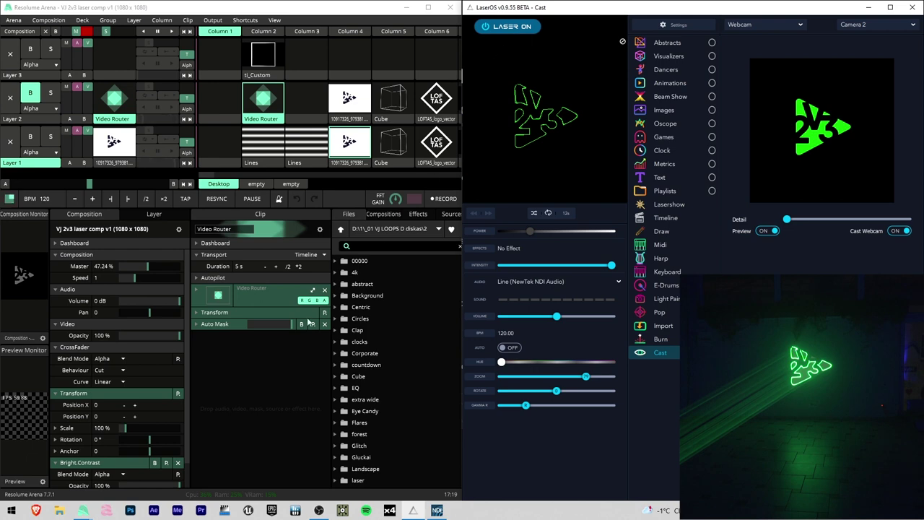
{"action": "left_click", "coordinate": [212, 20]}
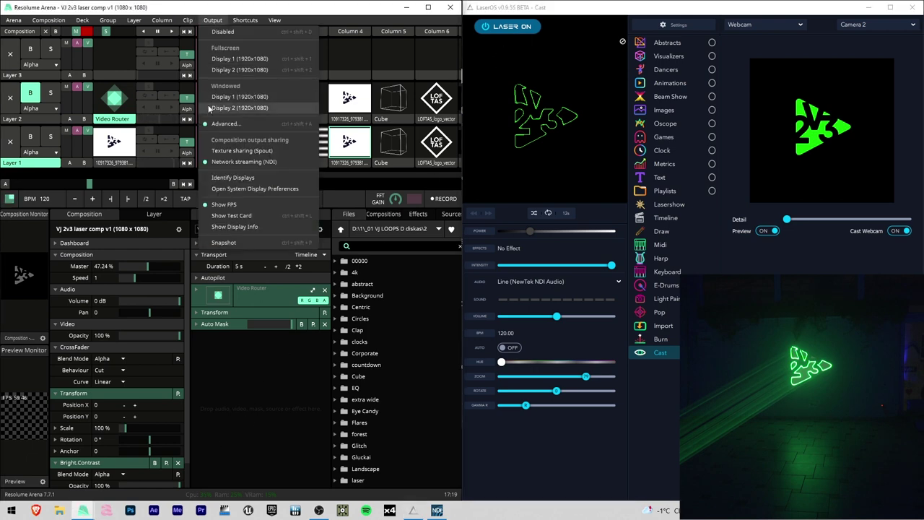
{"action": "left_click", "coordinate": [222, 124]}
{"action": "left_click", "coordinate": [433, 145]}
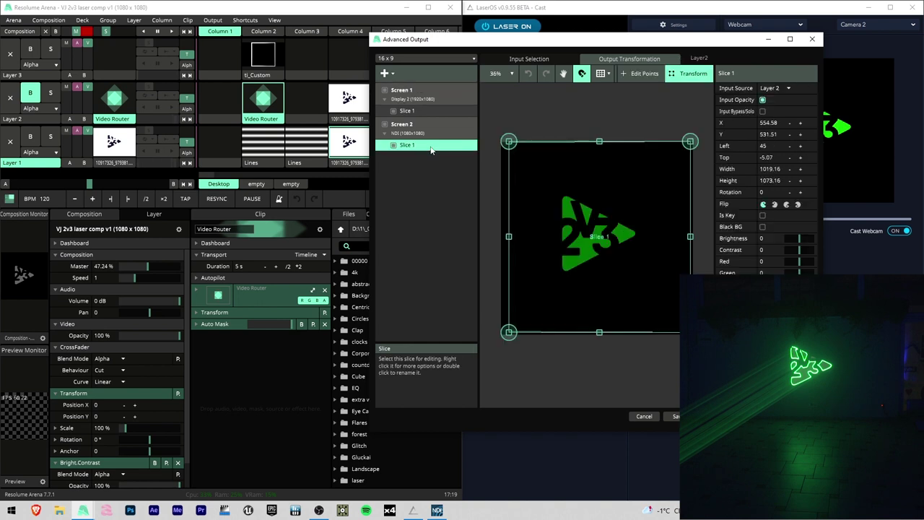
{"action": "left_click_drag", "start_coordinate": [509, 236], "coordinate": [567, 237]}
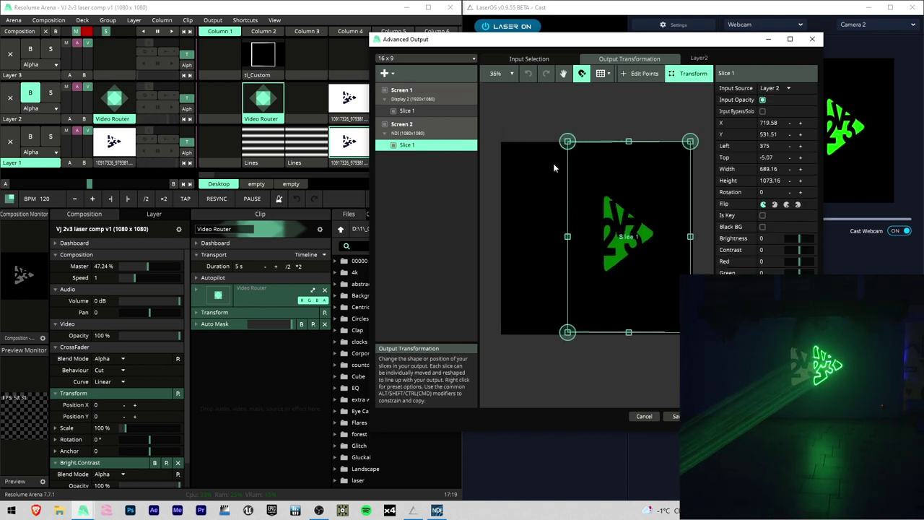
{"action": "left_click", "coordinate": [644, 73]}
{"action": "left_click_drag", "start_coordinate": [570, 151], "coordinate": [453, 195]}
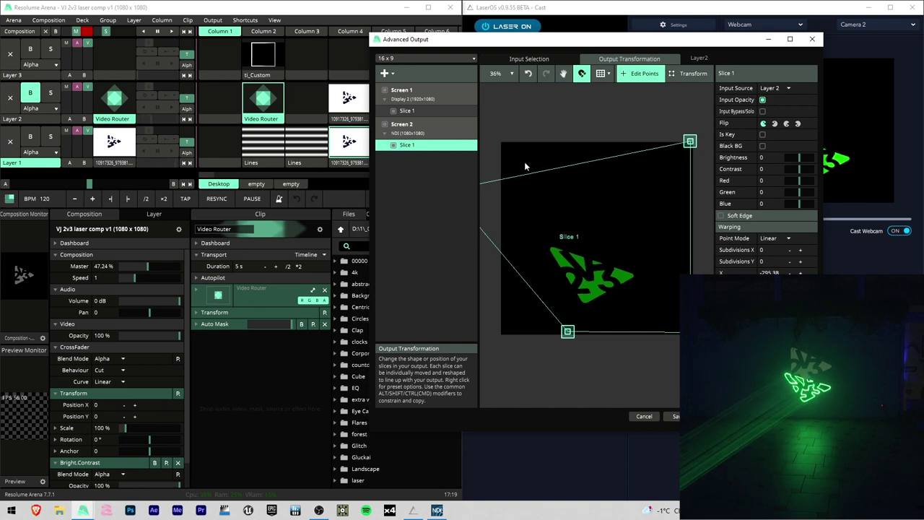
{"action": "left_click", "coordinate": [643, 417]}
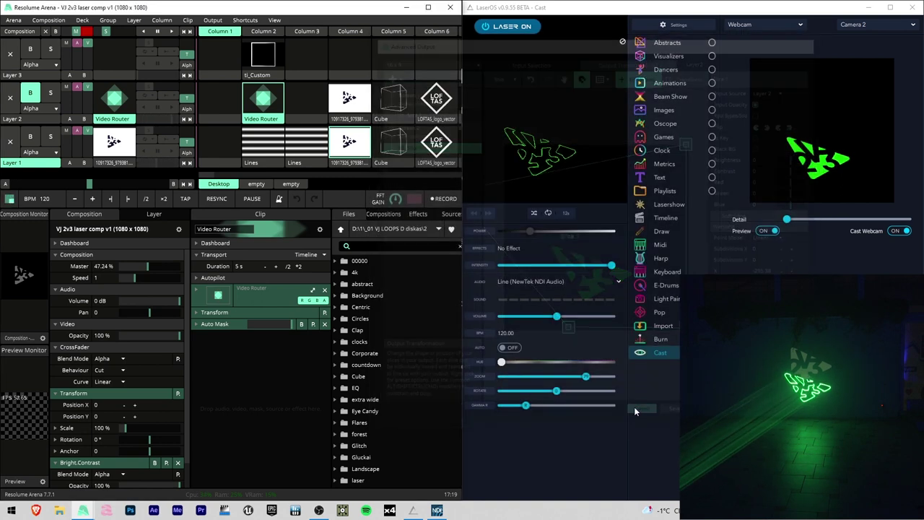
Play the Cube clip on Layer 1 in Arena
{"action": "left_click", "coordinate": [396, 147]}
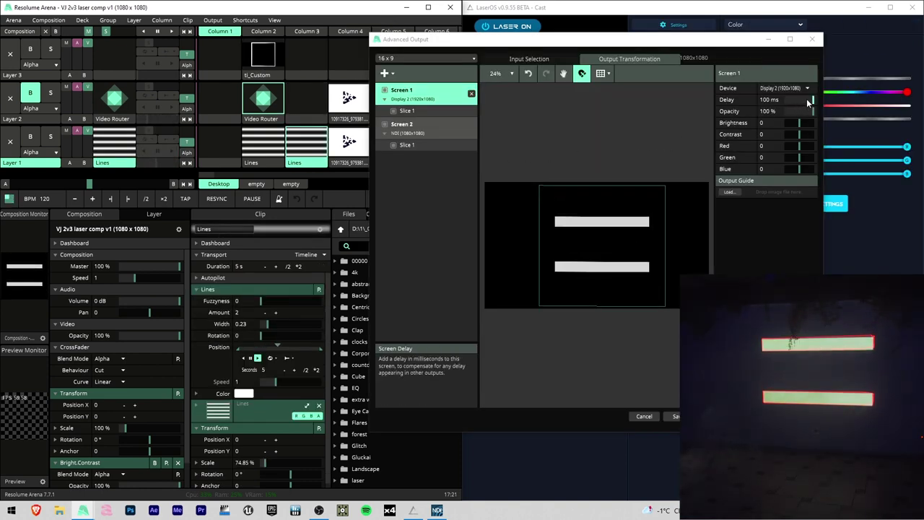
{"action": "right_click", "coordinate": [743, 94]}
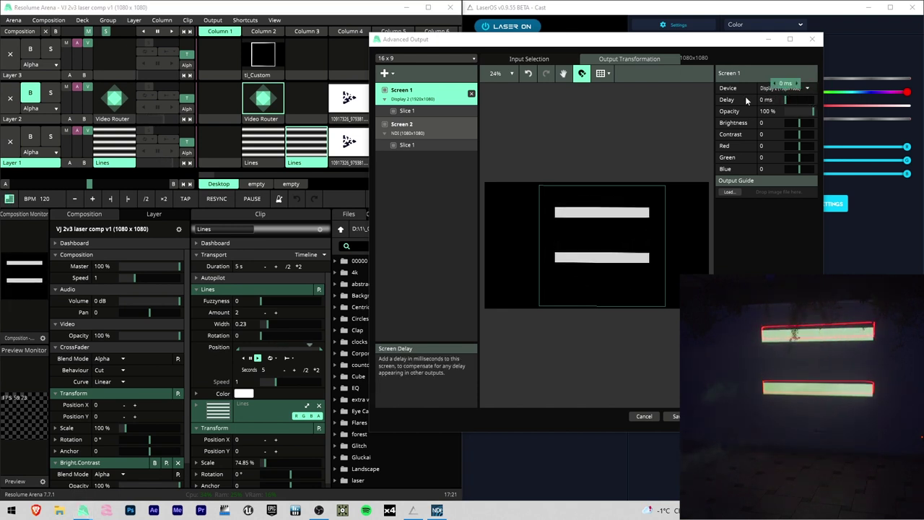
{"action": "left_click", "coordinate": [787, 99]}
{"action": "left_click_drag", "start_coordinate": [787, 100], "coordinate": [918, 113]}
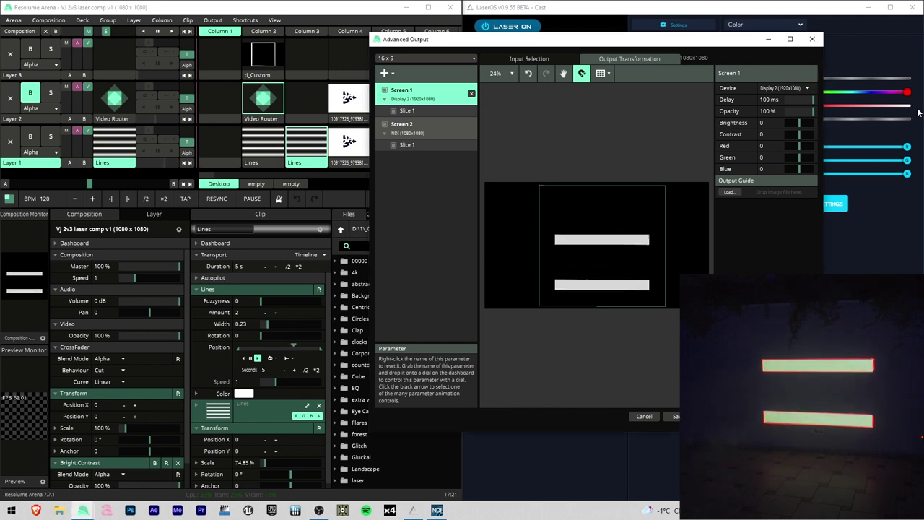